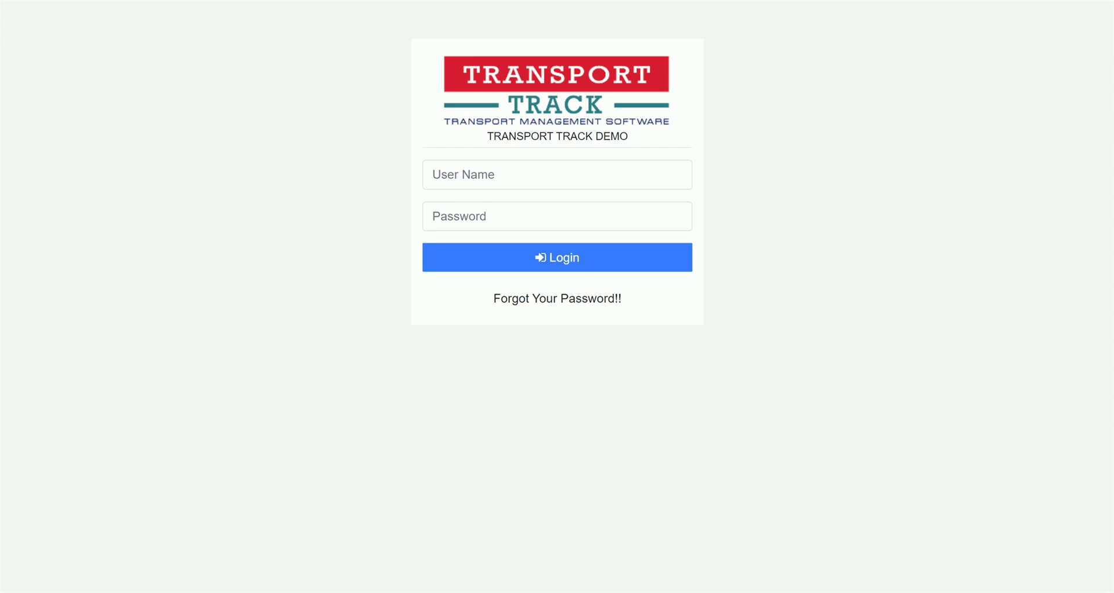
# Log in to Transport Track with the admin user name and account password
pyautogui.click(520, 182)
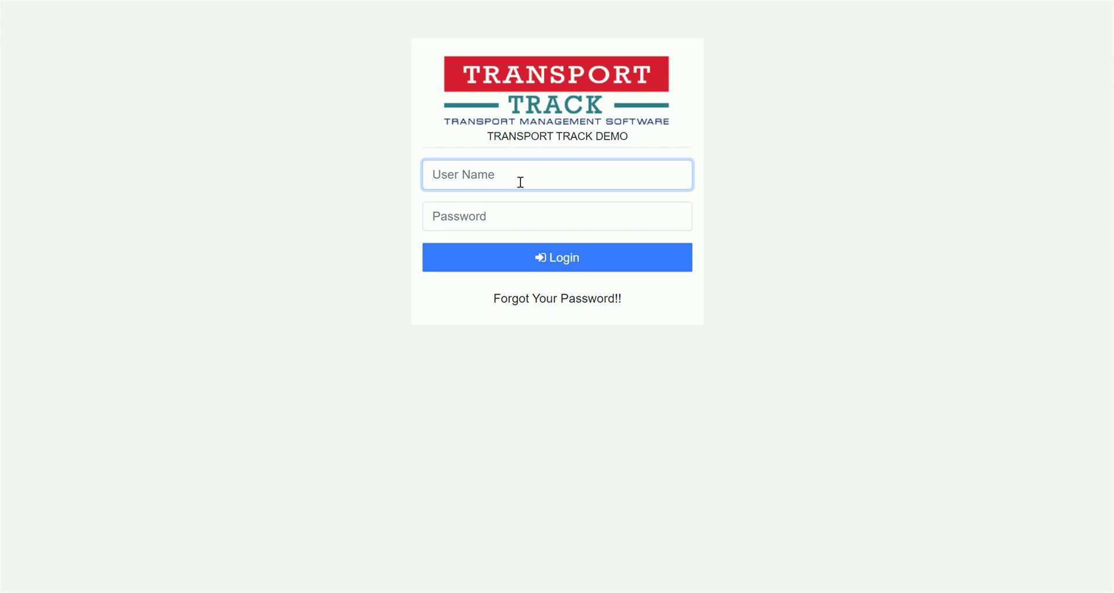
pyautogui.write('ADMINHO')
pyautogui.press('Tab')
pyautogui.write('1234')
pyautogui.press('Return')
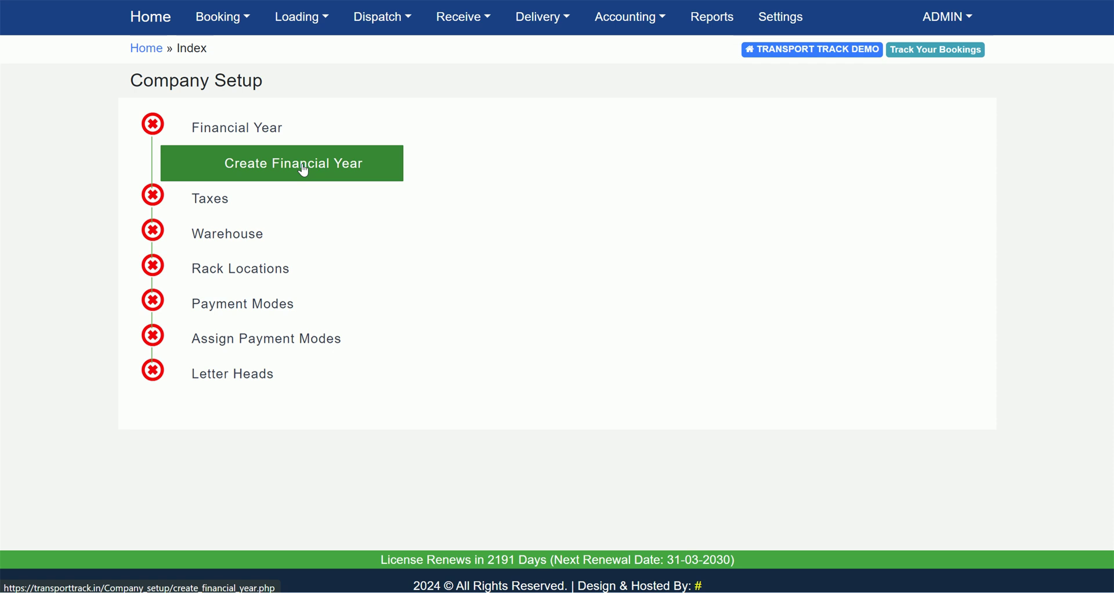
# Create financial year 2024-2025 ending 2025-03-31, set Set as Default to YES, and save
pyautogui.click(303, 171)
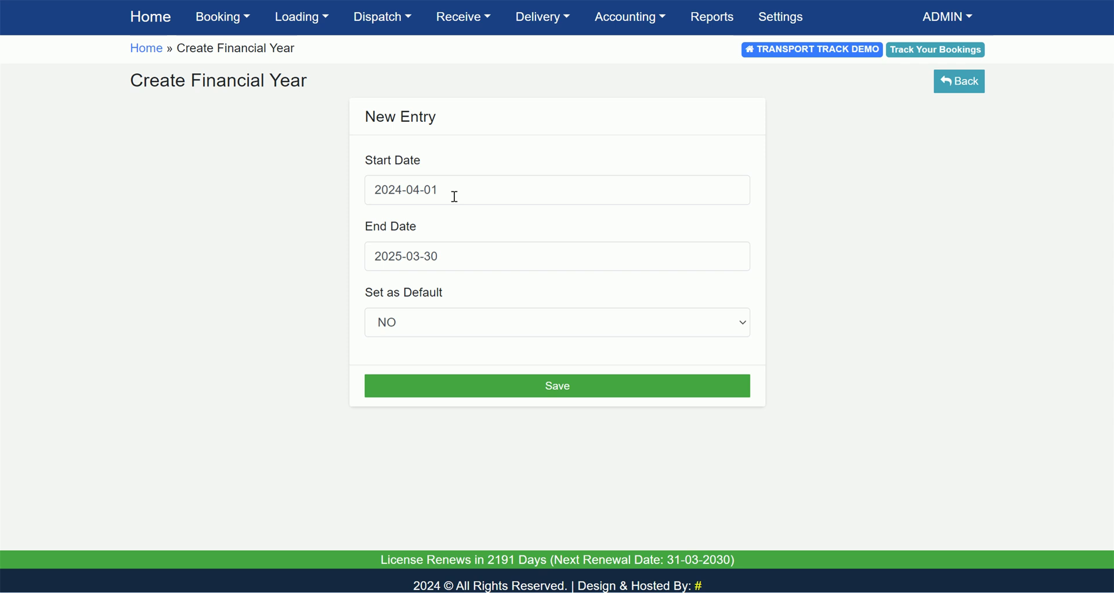
pyautogui.click(460, 256)
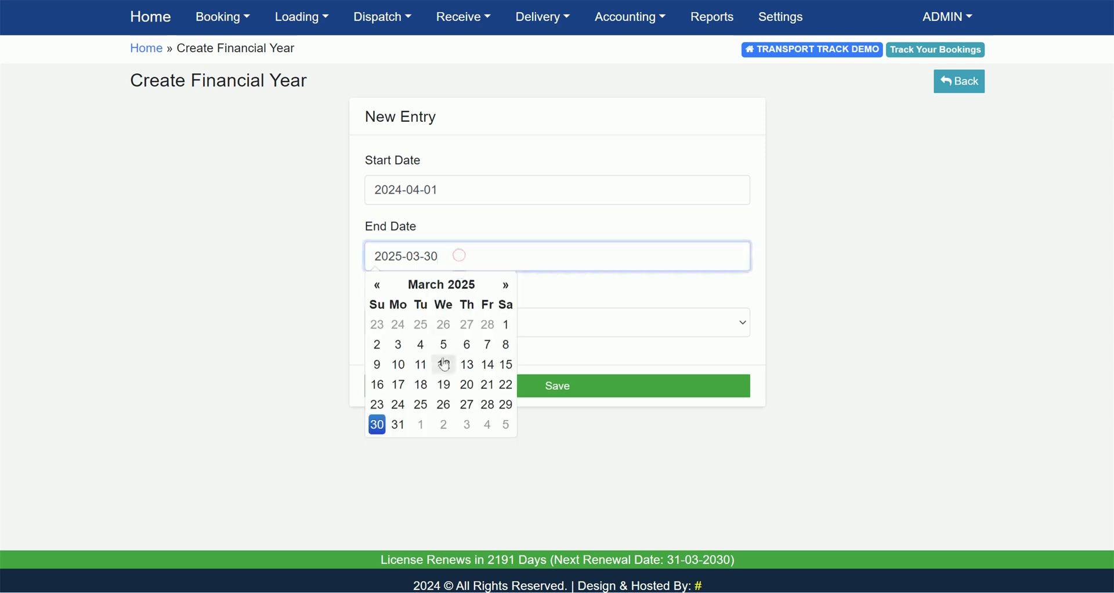
pyautogui.click(399, 425)
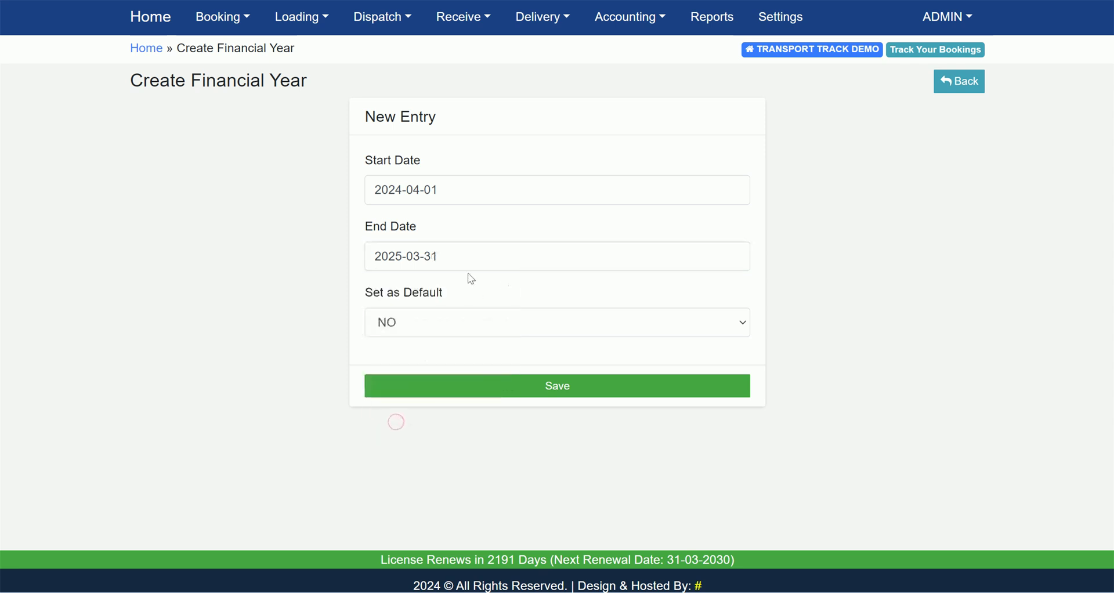
pyautogui.click(444, 323)
pyautogui.click(438, 361)
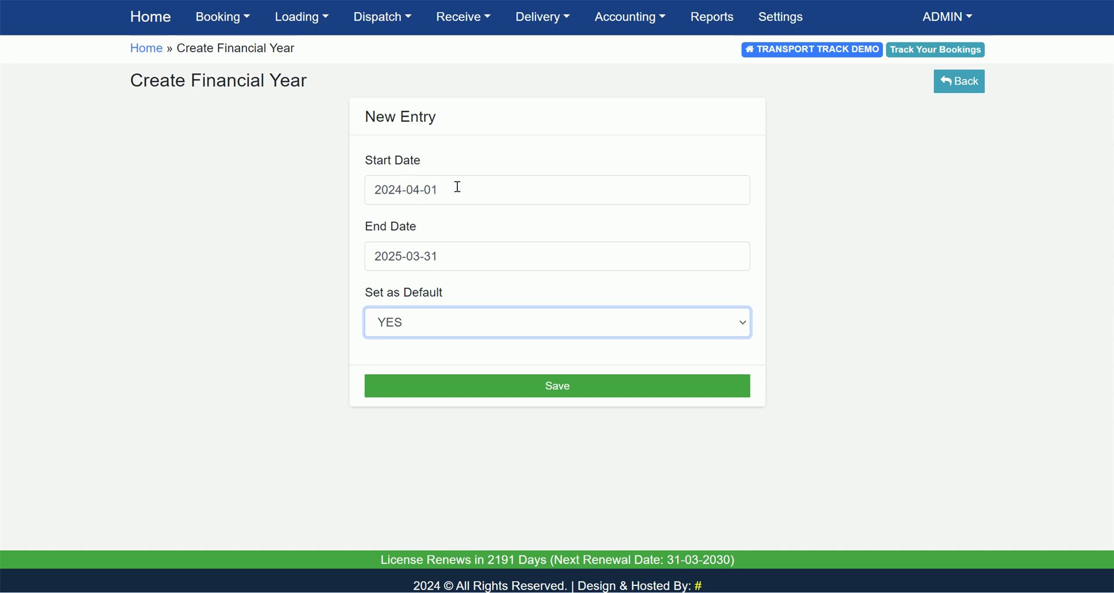
pyautogui.click(485, 257)
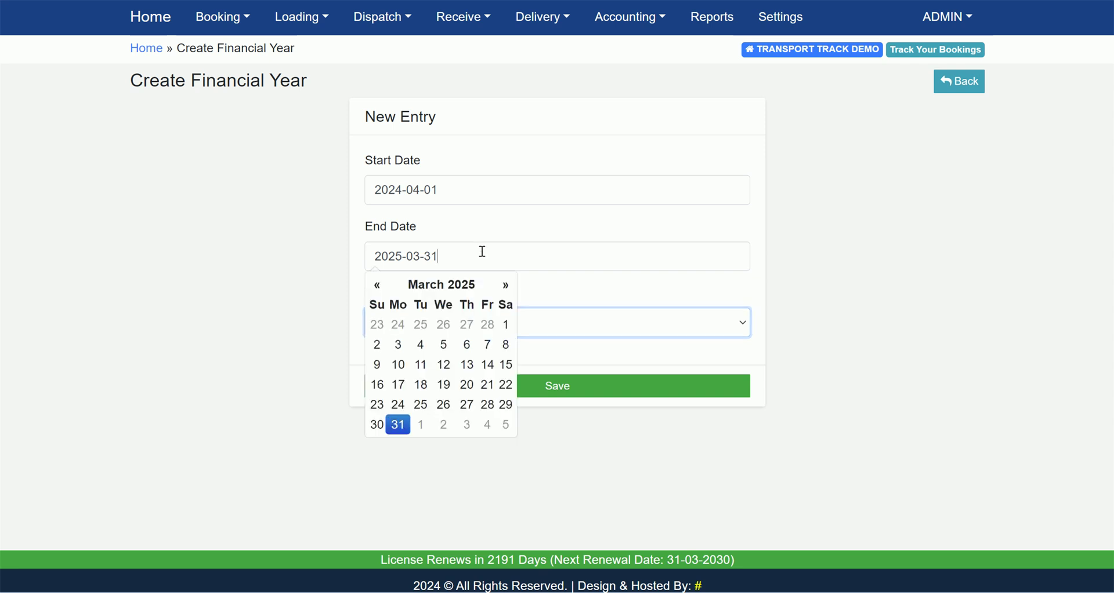
pyautogui.click(398, 425)
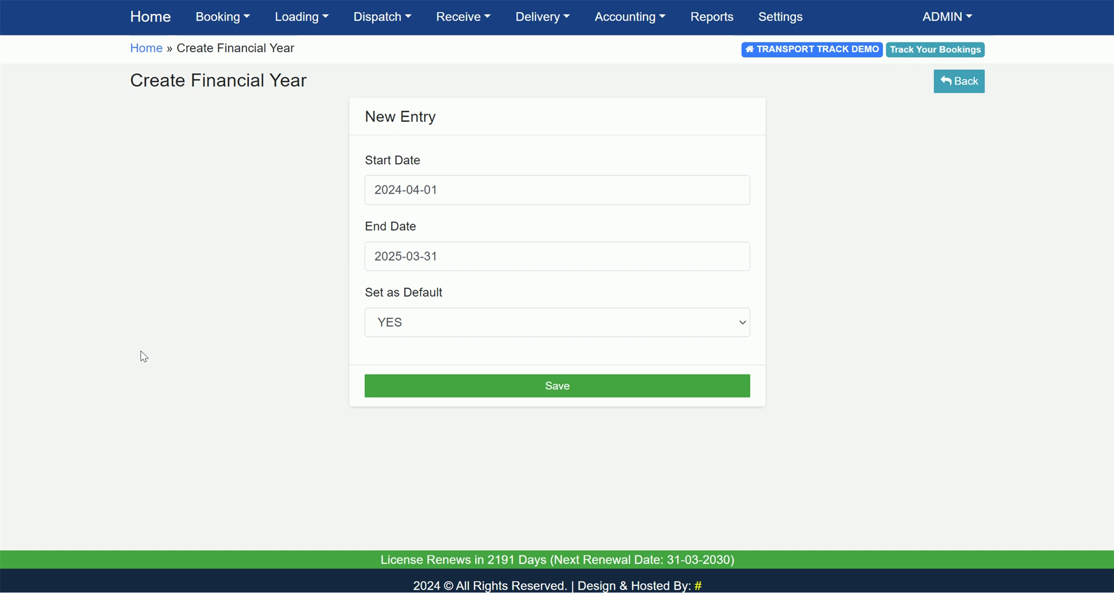
pyautogui.click(562, 399)
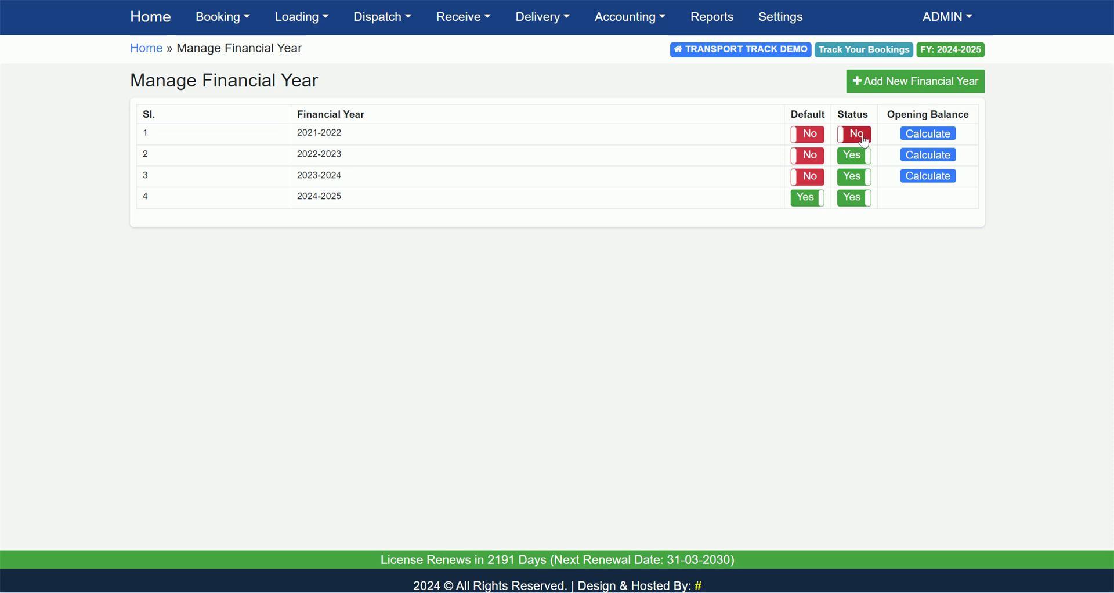
# Toggle Status so 2021-2022 and 2022-2023 are inactive while 2023-2024 stays Yes
pyautogui.click(865, 141)
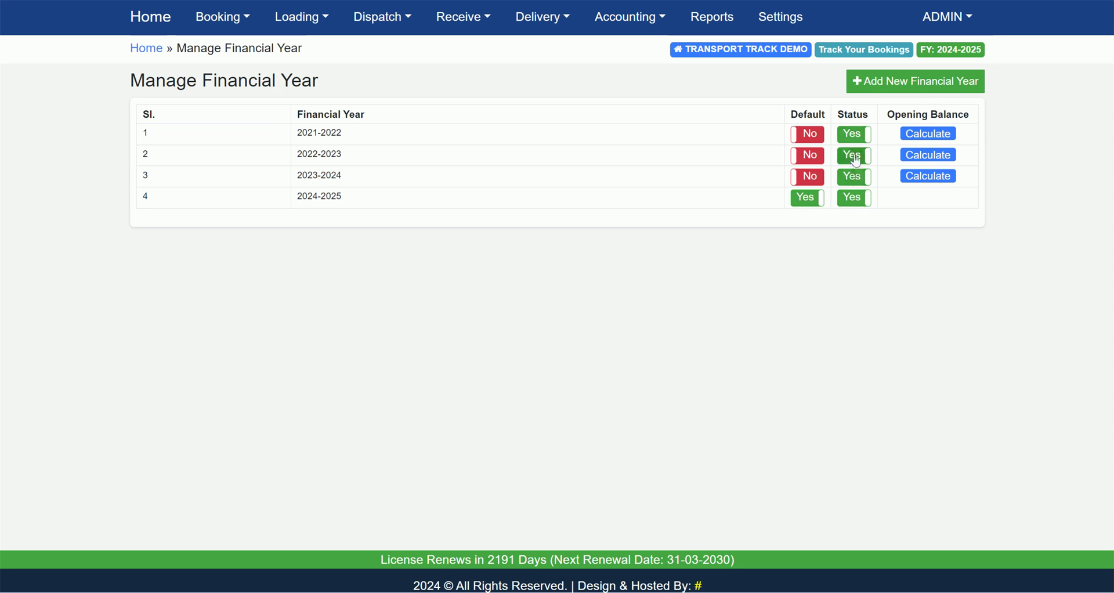
pyautogui.click(852, 136)
pyautogui.click(857, 162)
pyautogui.click(853, 177)
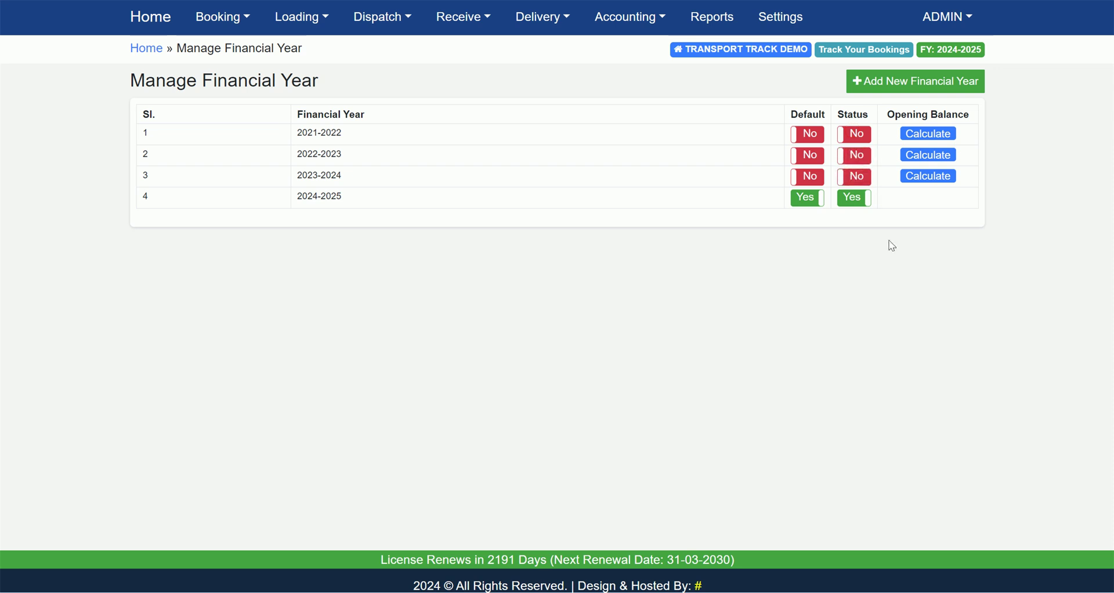
pyautogui.click(855, 177)
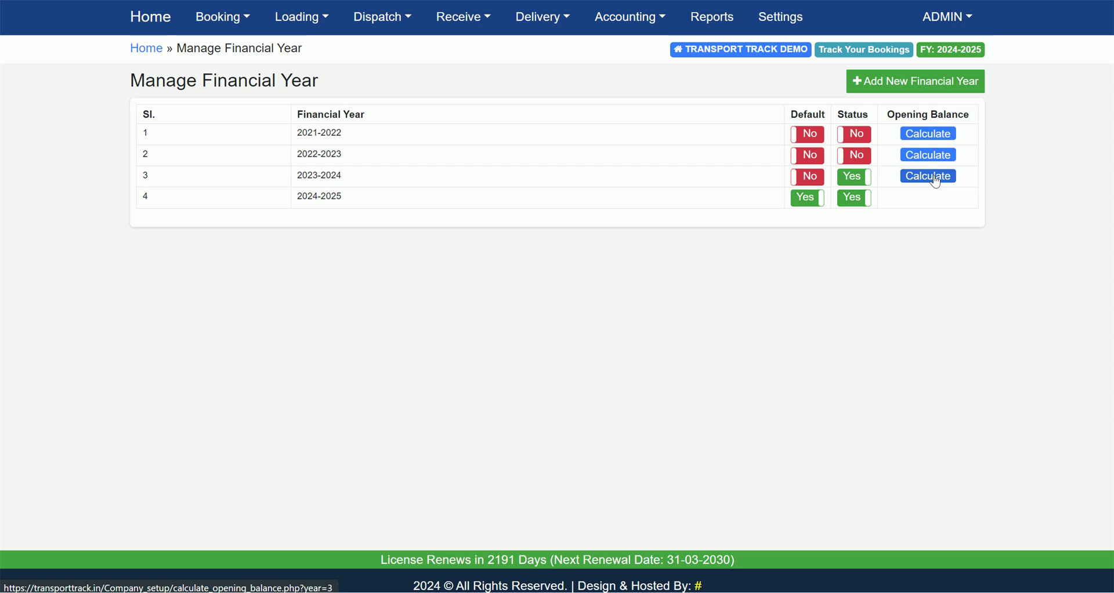
# Calculate the 2023-2024 opening balances and save them with Save Balance
pyautogui.click(933, 177)
pyautogui.scroll(-10, 522, 303)
pyautogui.scroll(10, 522, 304)
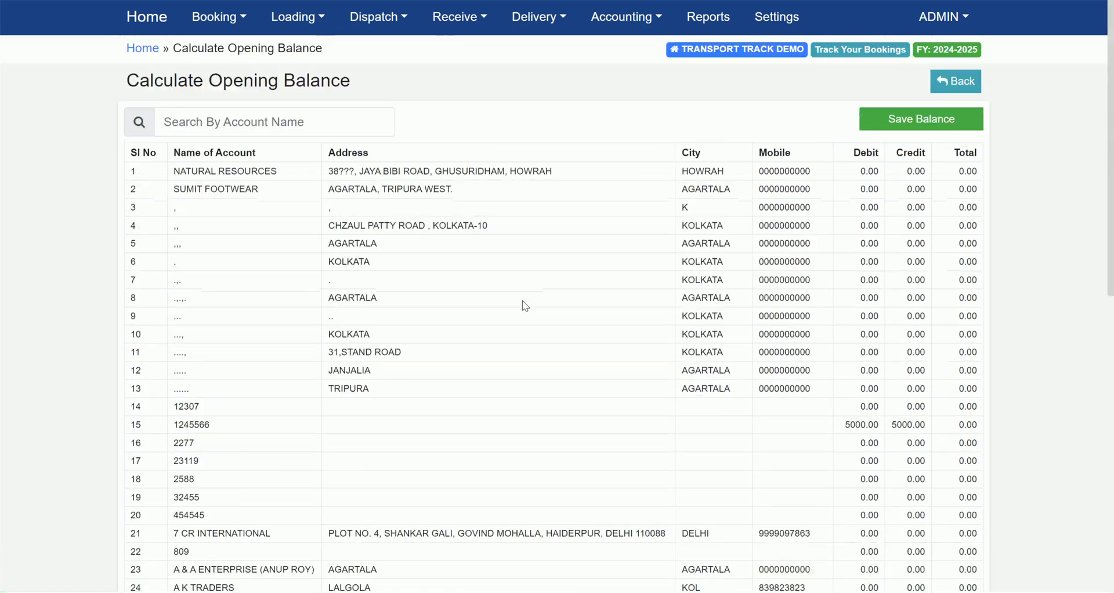
pyautogui.click(894, 121)
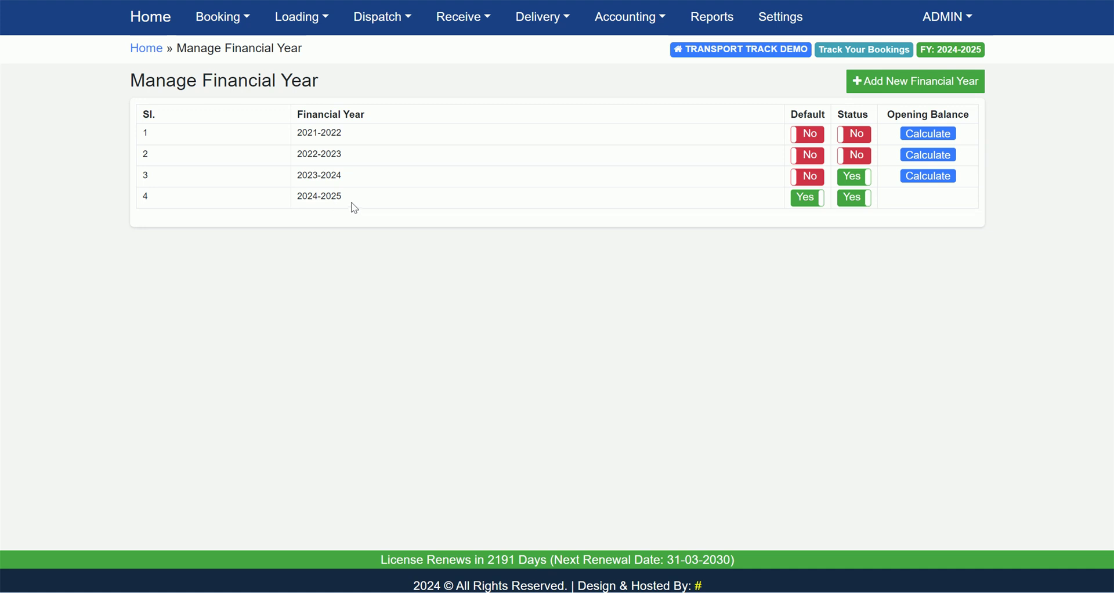
# Log out of the admin account and sign back in with the password
pyautogui.click(944, 19)
pyautogui.click(979, 283)
pyautogui.click(597, 214)
pyautogui.write('123')
pyautogui.press('Return')
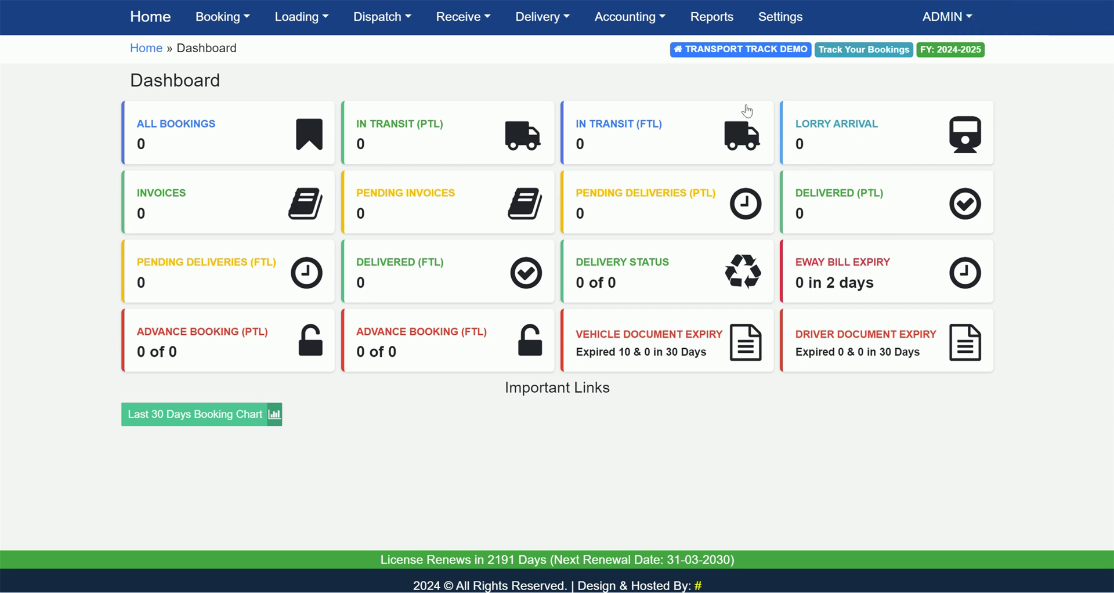
# Pick 2023-2024 in the Change Default Financial Year dialog, then close it without saving
pyautogui.click(953, 57)
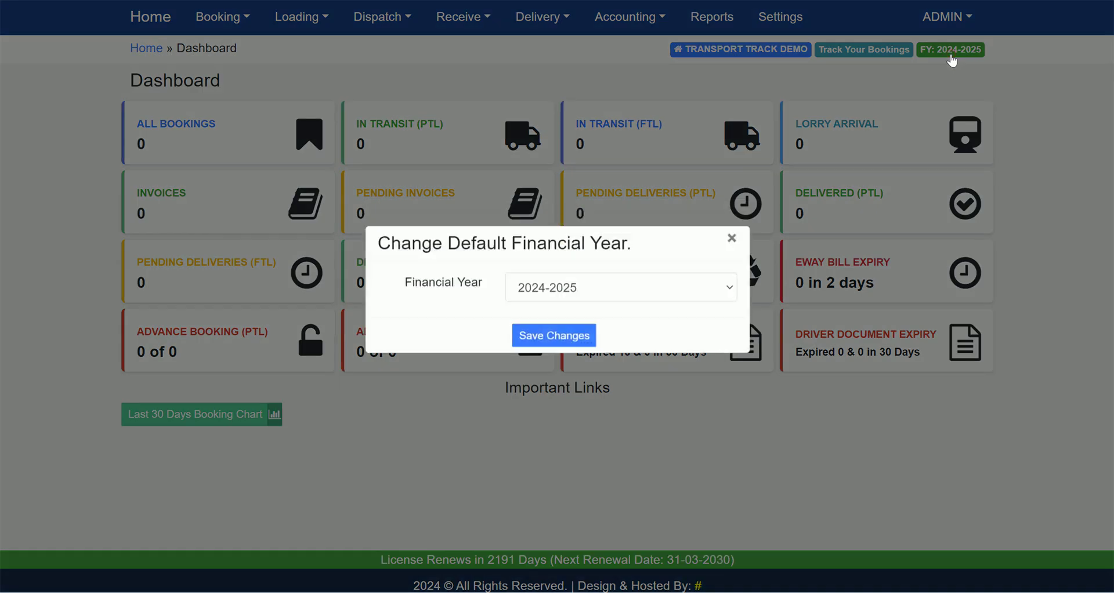
pyautogui.click(607, 293)
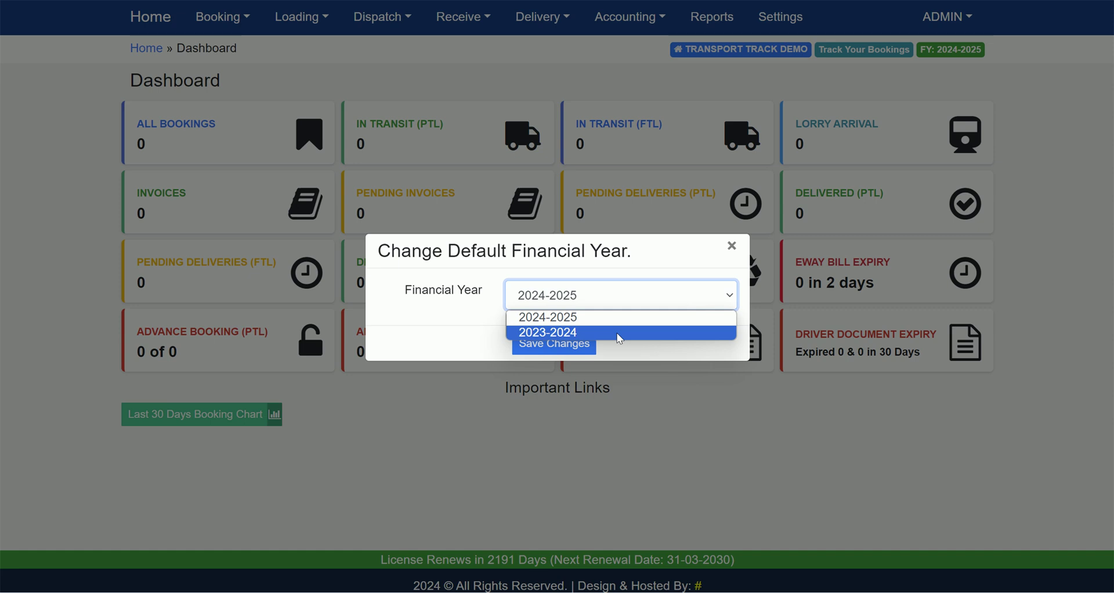
pyautogui.click(620, 332)
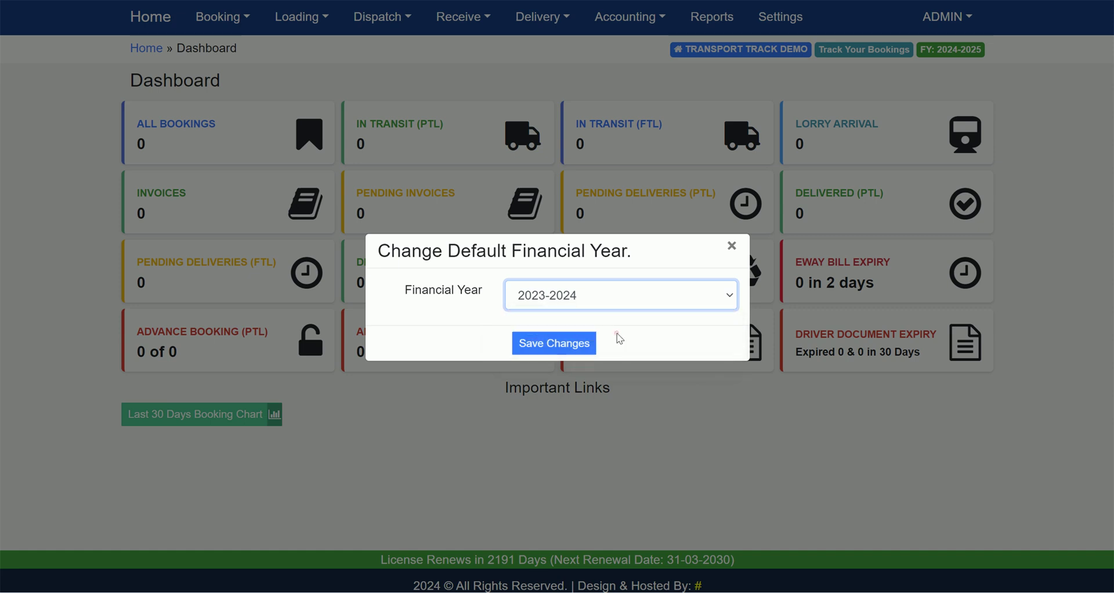
pyautogui.click(584, 299)
pyautogui.click(582, 296)
pyautogui.click(726, 243)
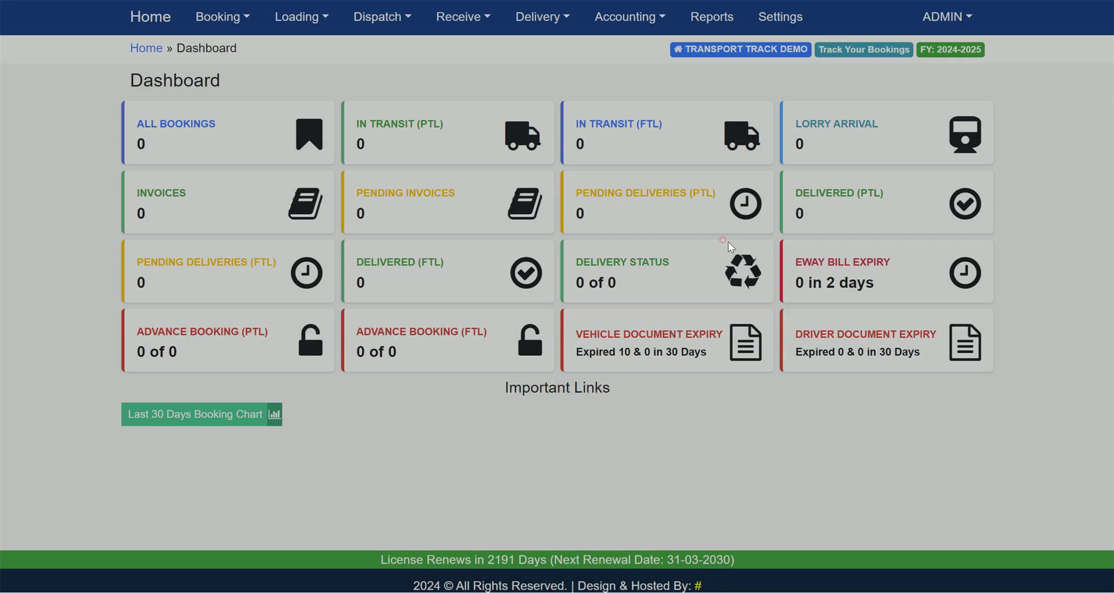
pyautogui.click(950, 28)
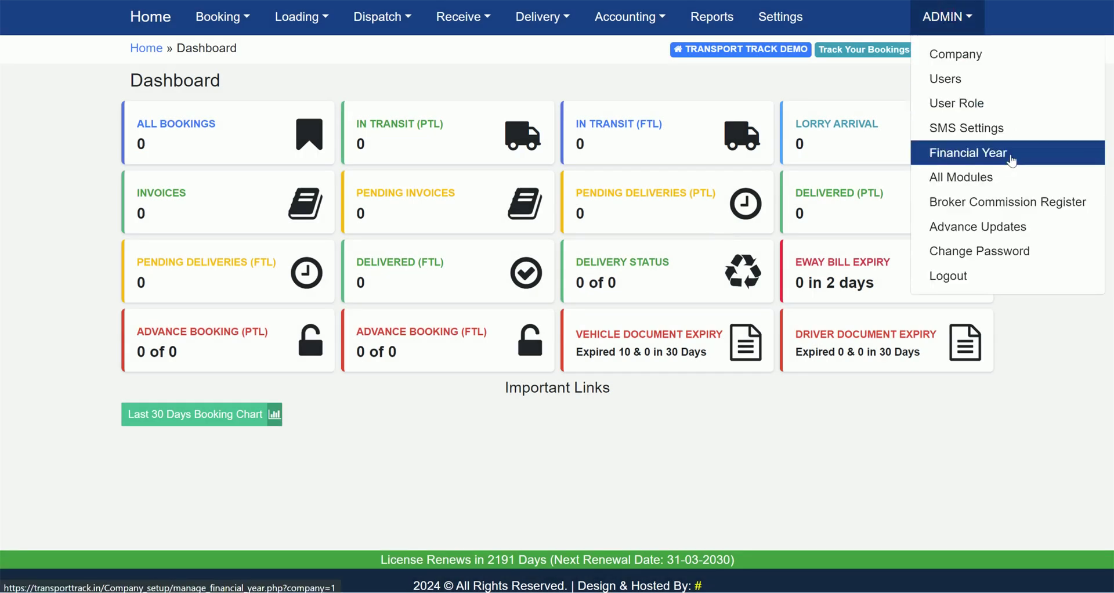
# Set financial year 2022-2023's Status to Yes under ADMIN > Financial Year, then return Home
pyautogui.click(1011, 153)
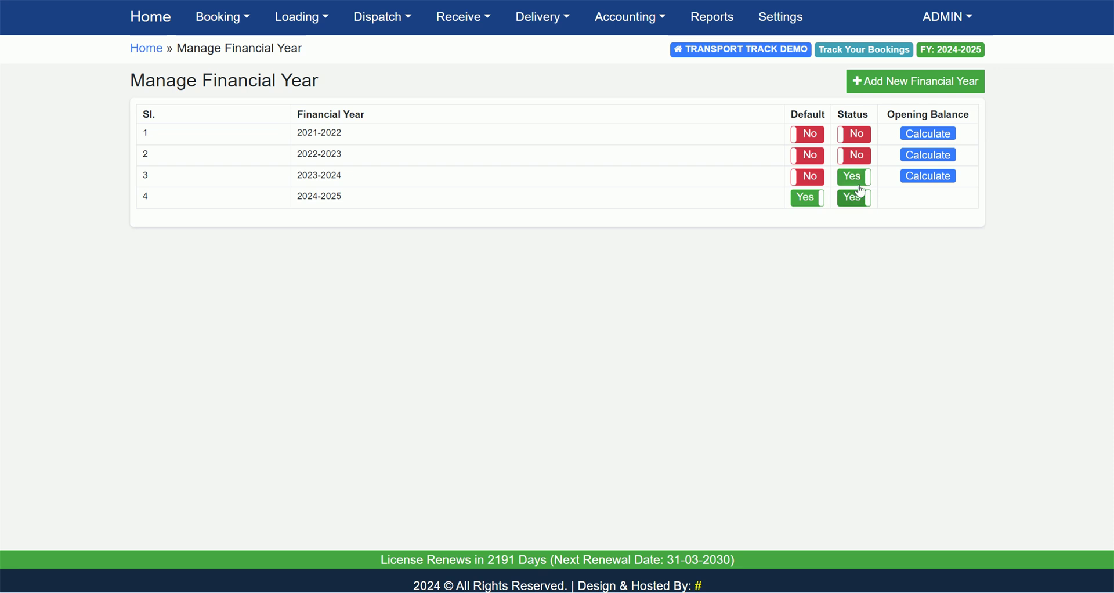
pyautogui.click(863, 160)
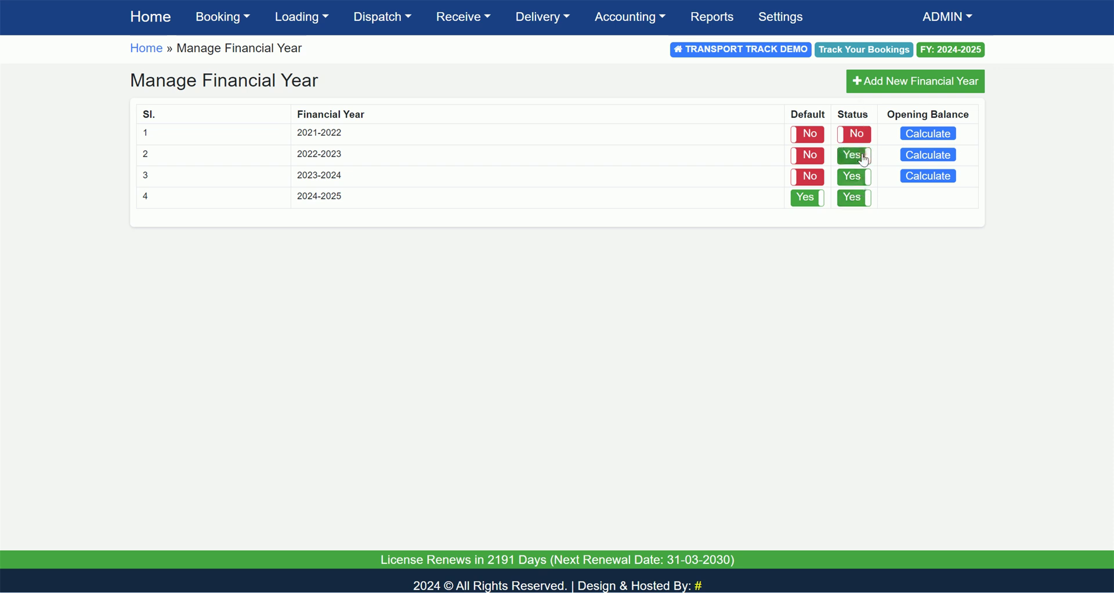
pyautogui.click(163, 33)
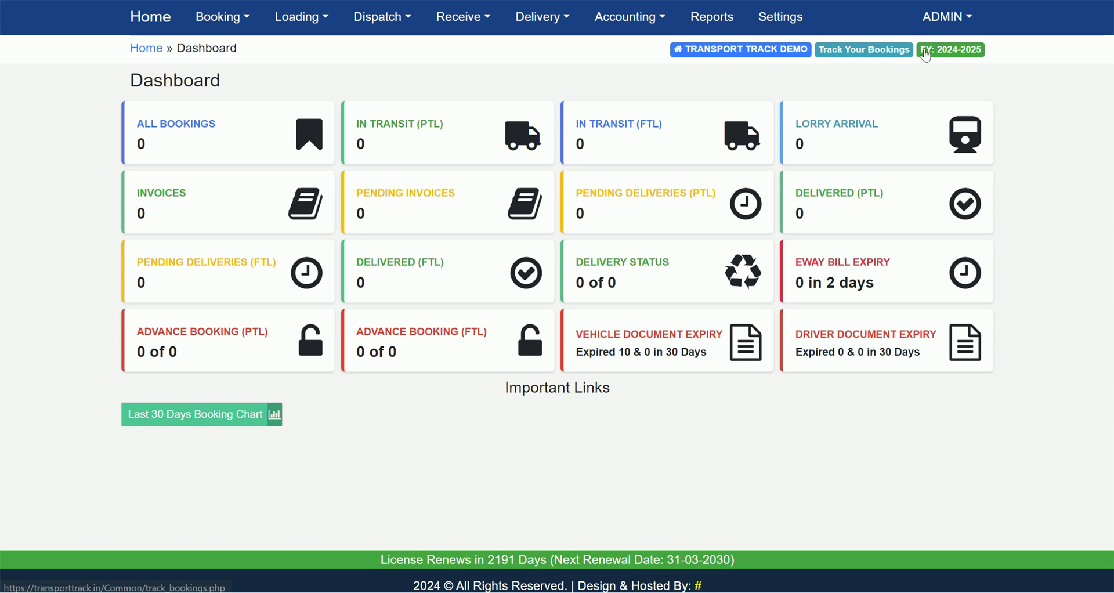
pyautogui.click(938, 51)
# Save 2023-2024 as the default financial year, confirm the success message, and open All Bookings
pyautogui.click(630, 291)
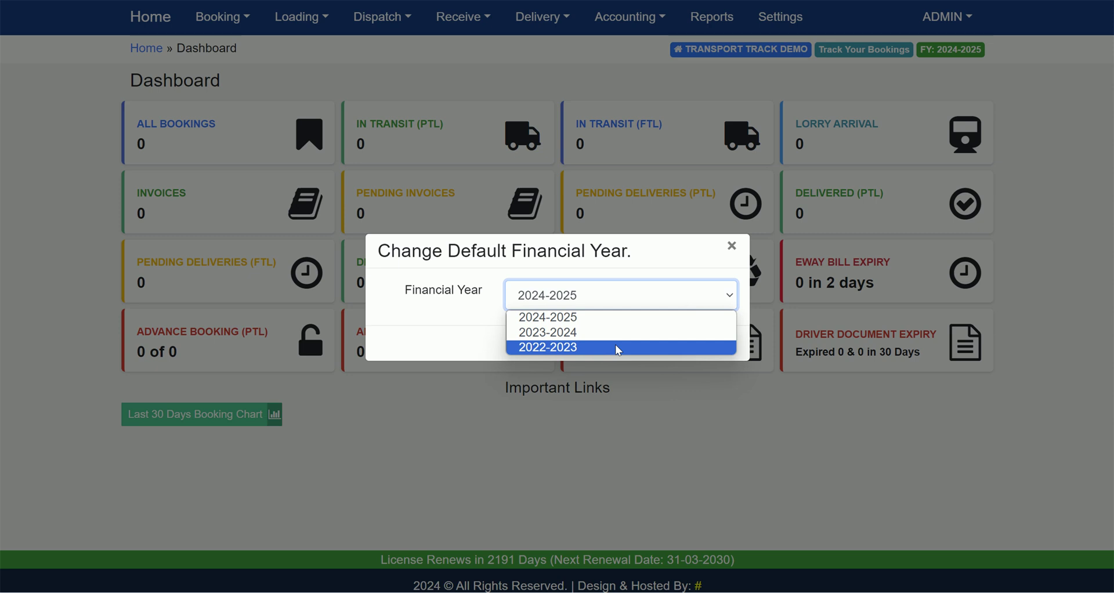
pyautogui.click(734, 245)
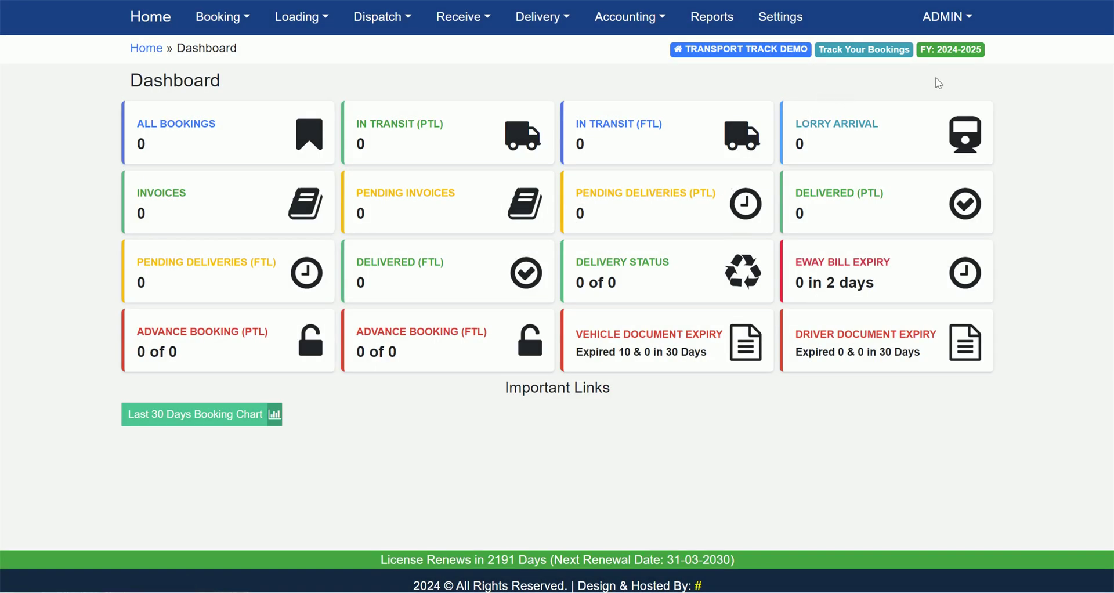
pyautogui.click(955, 52)
pyautogui.click(644, 293)
pyautogui.click(621, 327)
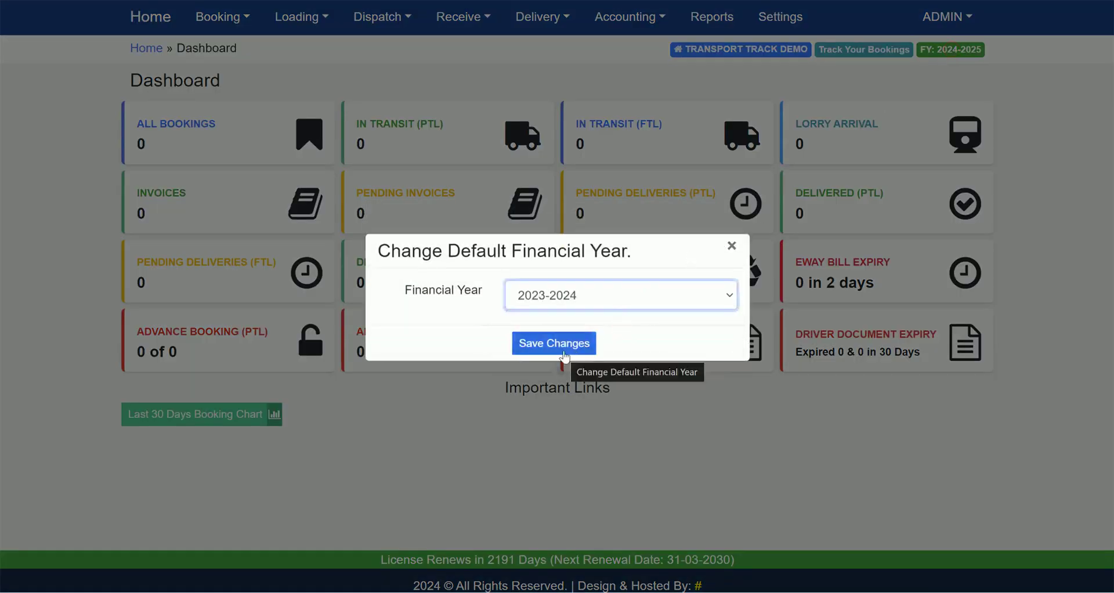
pyautogui.click(569, 349)
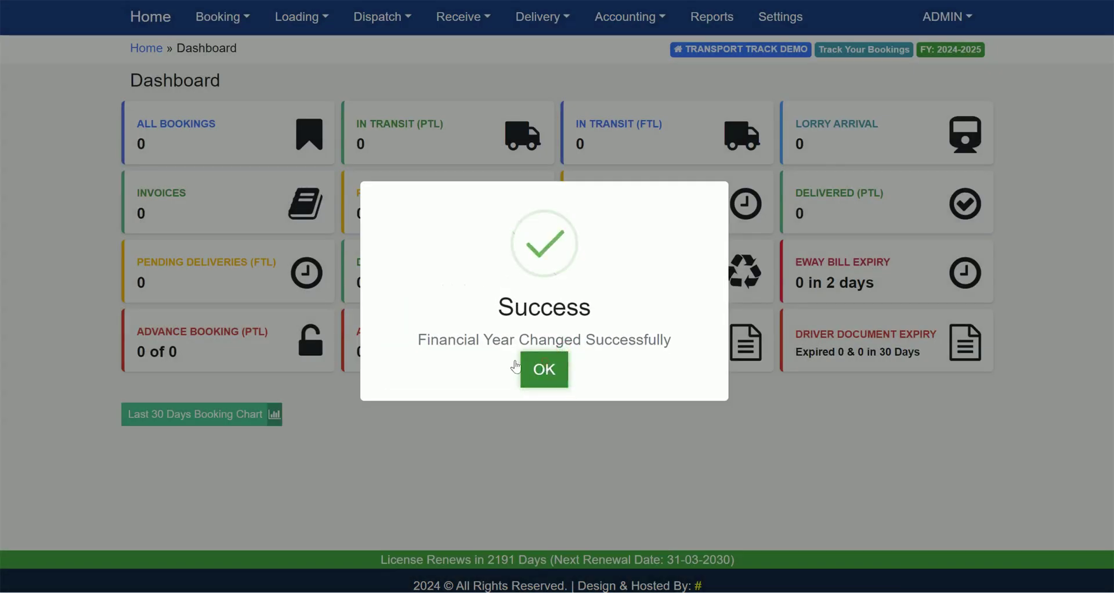
pyautogui.click(526, 369)
pyautogui.click(225, 142)
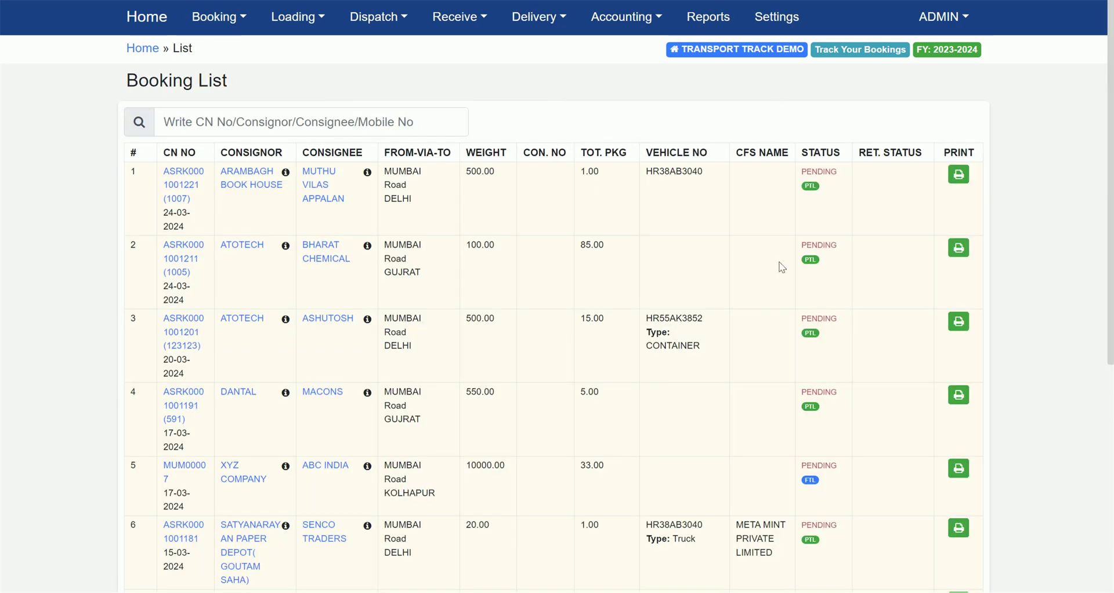
# From the dashboard, save 2024-2025 as the default financial year and confirm with OK
pyautogui.click(152, 21)
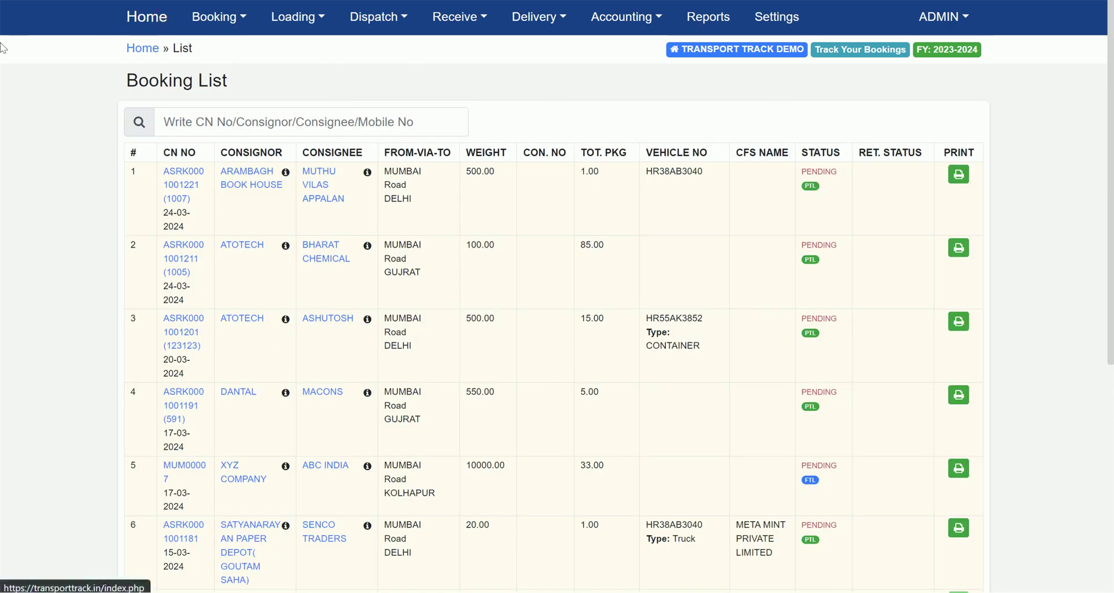
pyautogui.click(969, 55)
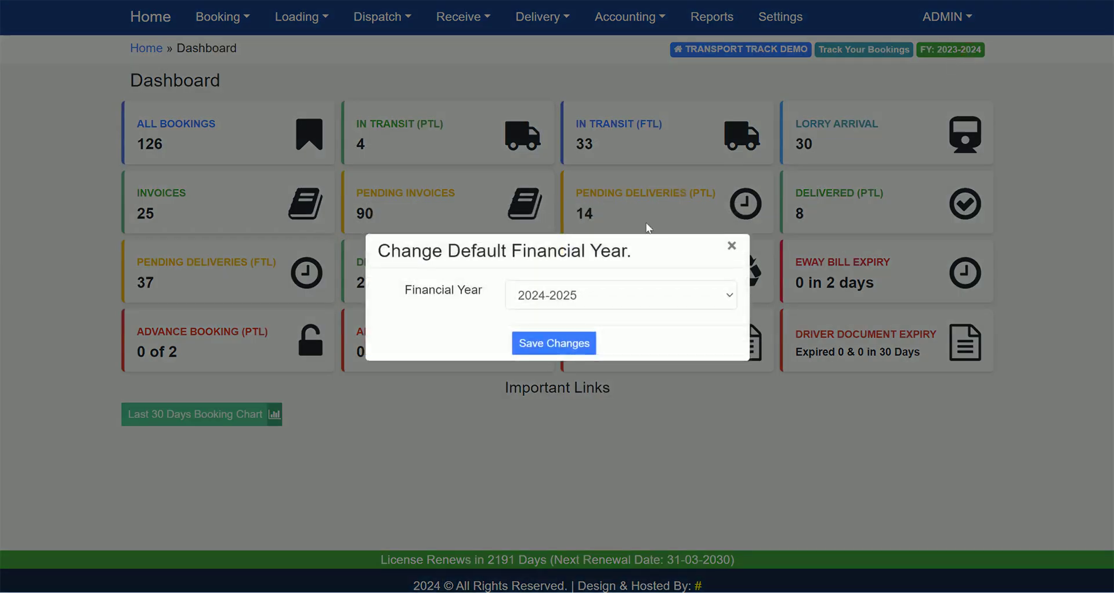
pyautogui.click(562, 348)
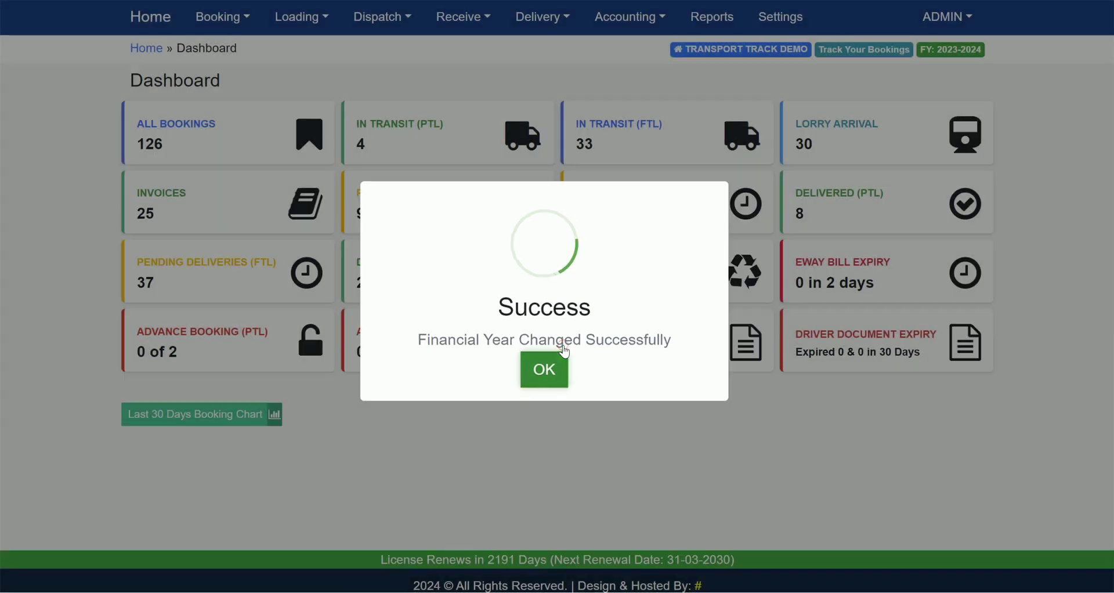
pyautogui.click(551, 383)
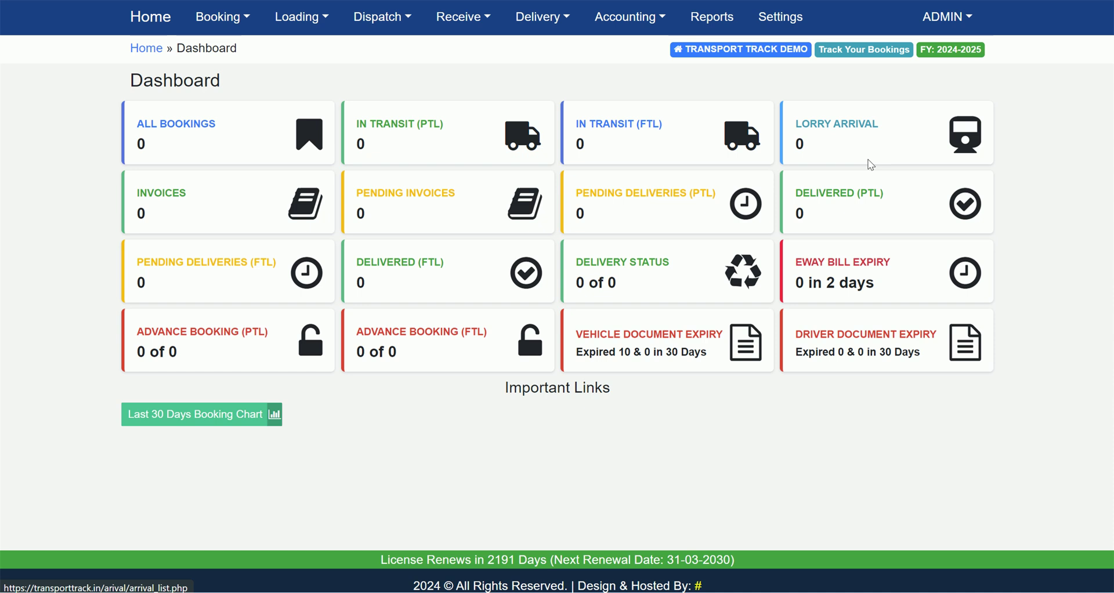
# Check the FY dialog's year list without changing it, close the dialog, and reopen it
pyautogui.click(960, 56)
pyautogui.click(572, 299)
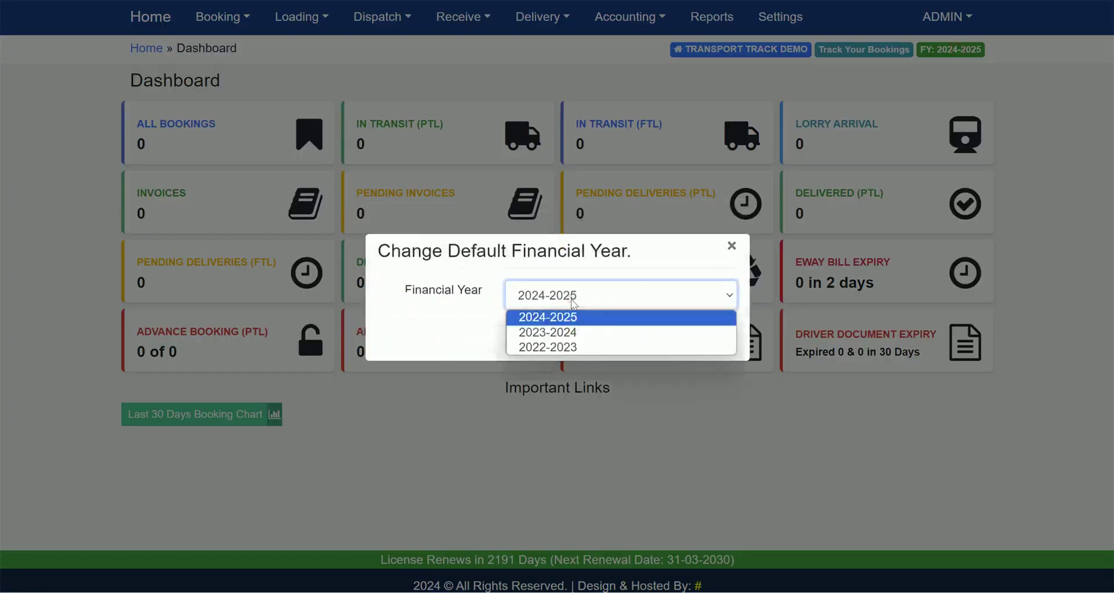
pyautogui.click(573, 302)
pyautogui.click(731, 246)
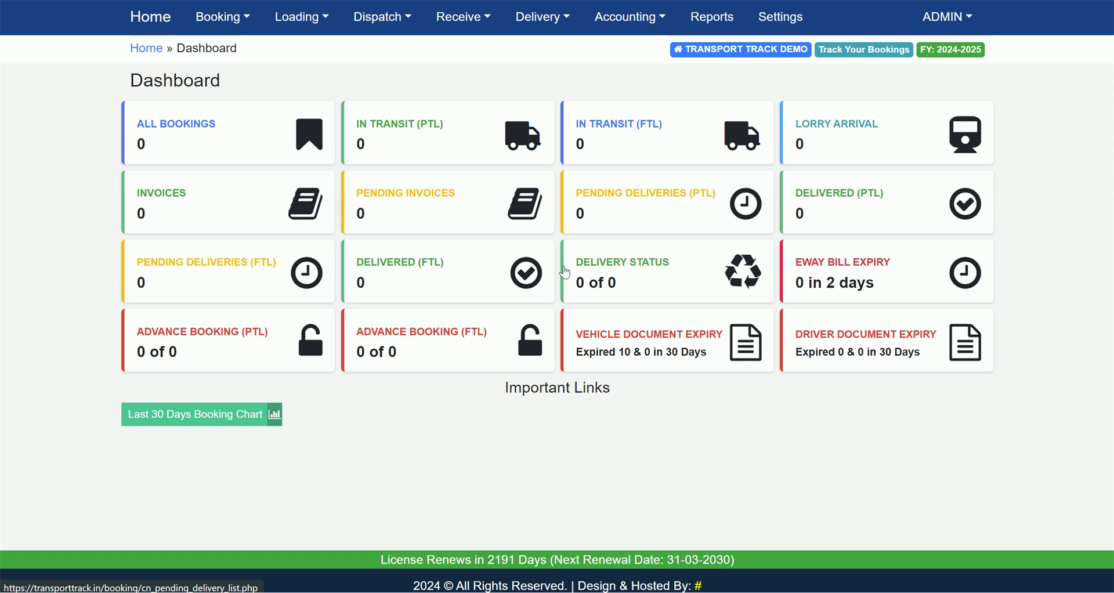
pyautogui.click(964, 52)
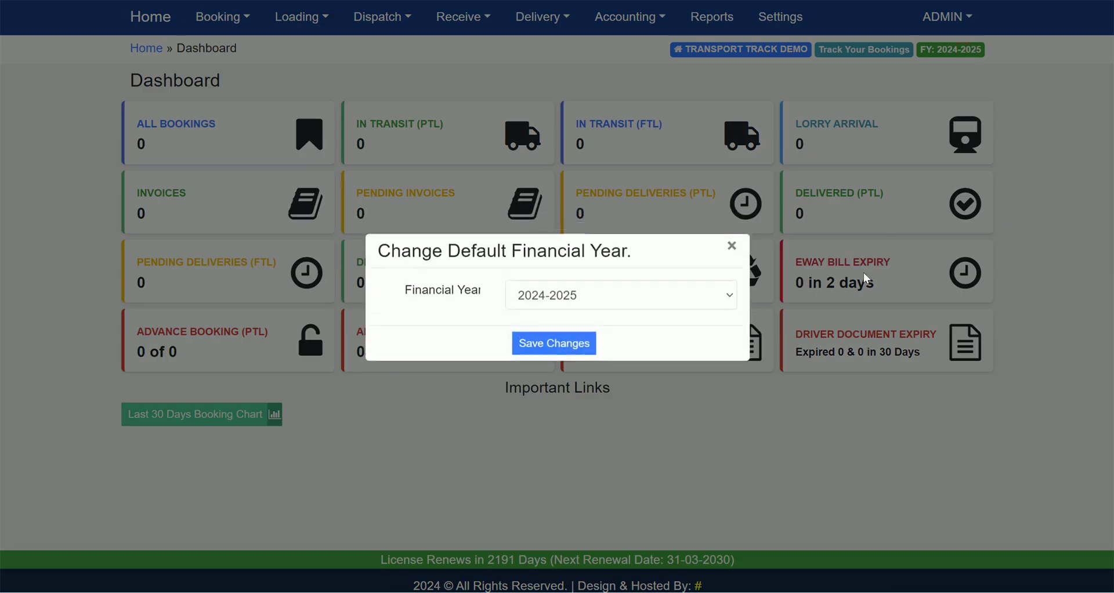